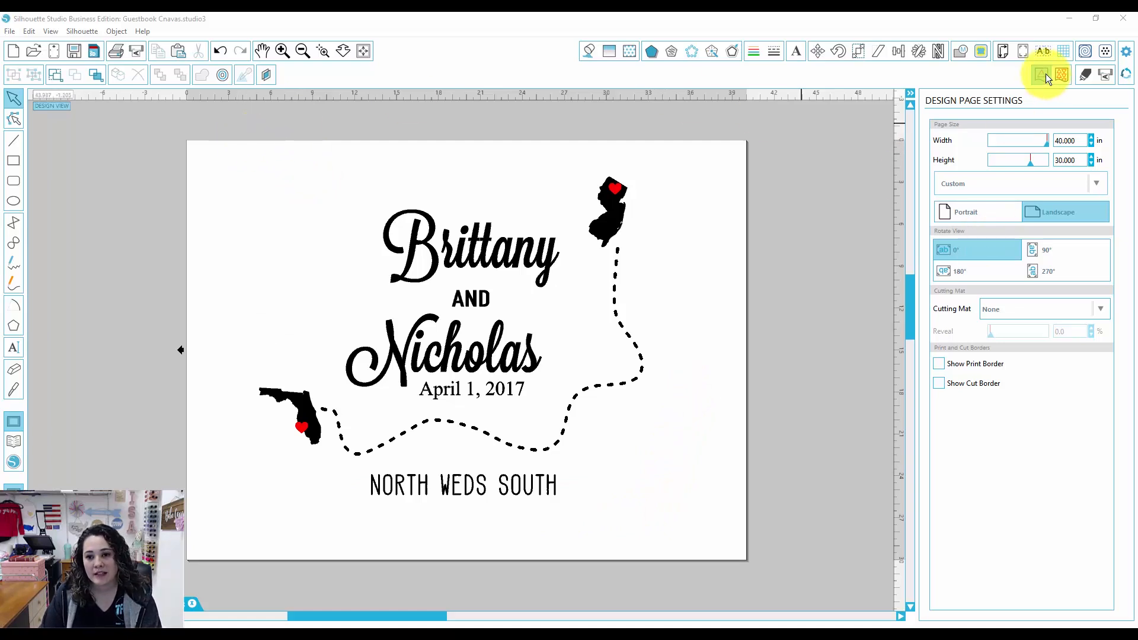
Step: Preview the tiled media layout and try a design page width of 12 in
click(1061, 73)
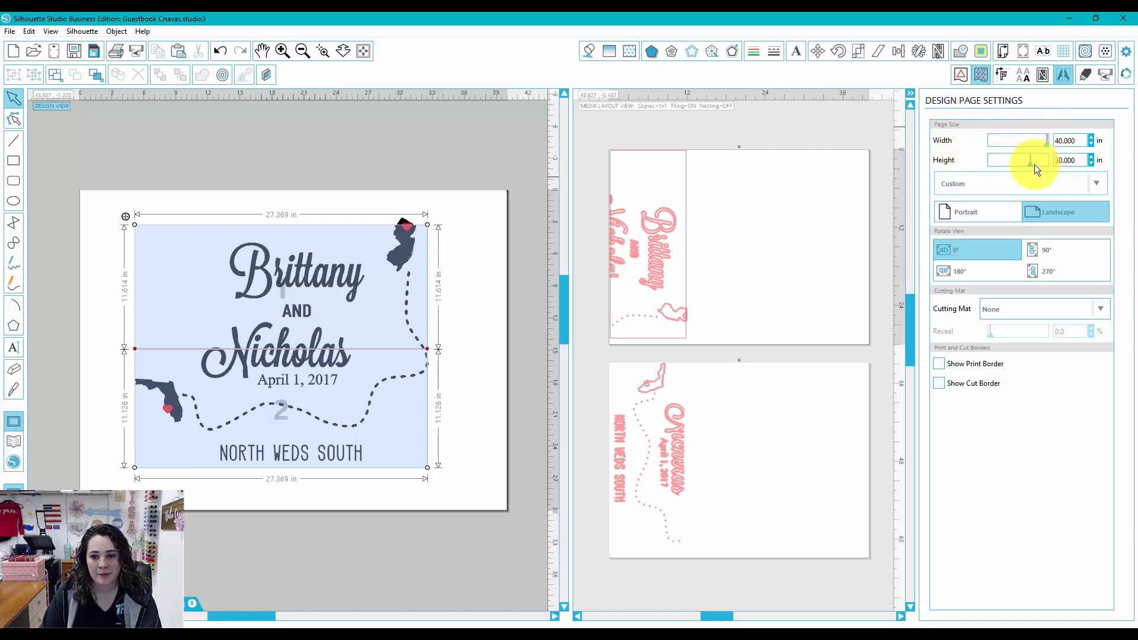
drag(1079, 141, 1051, 144)
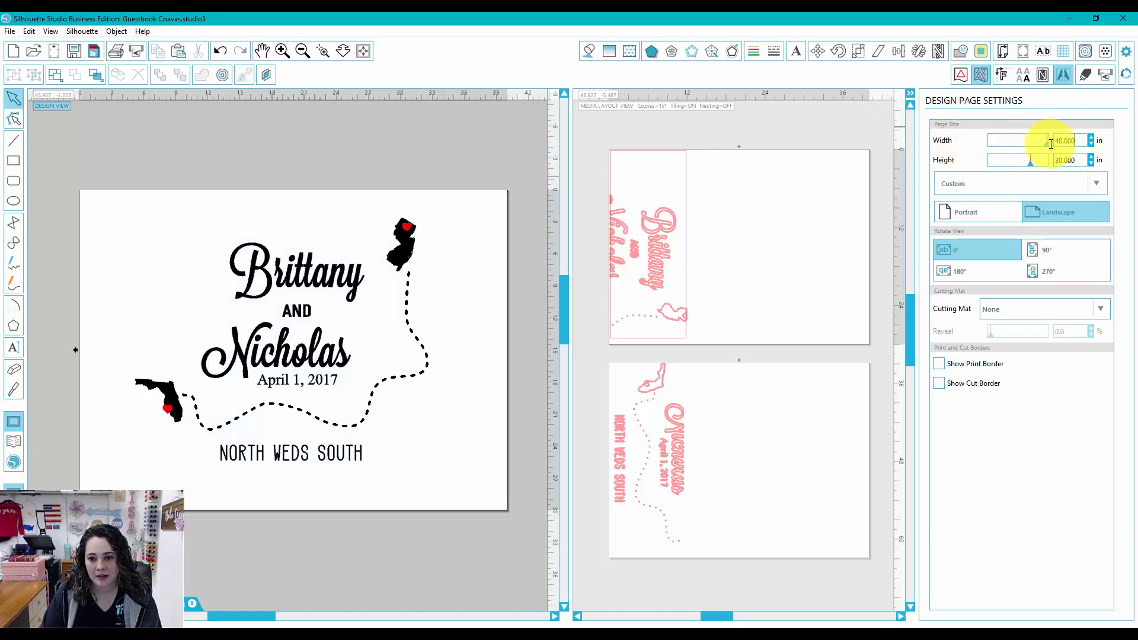
text(12)
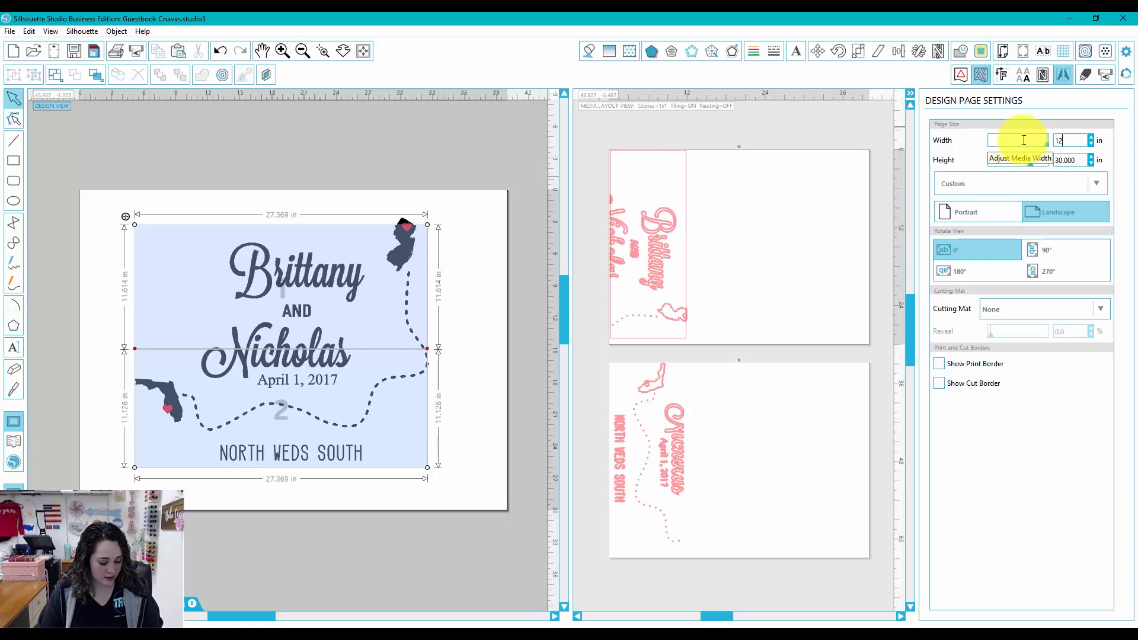
key(Tab)
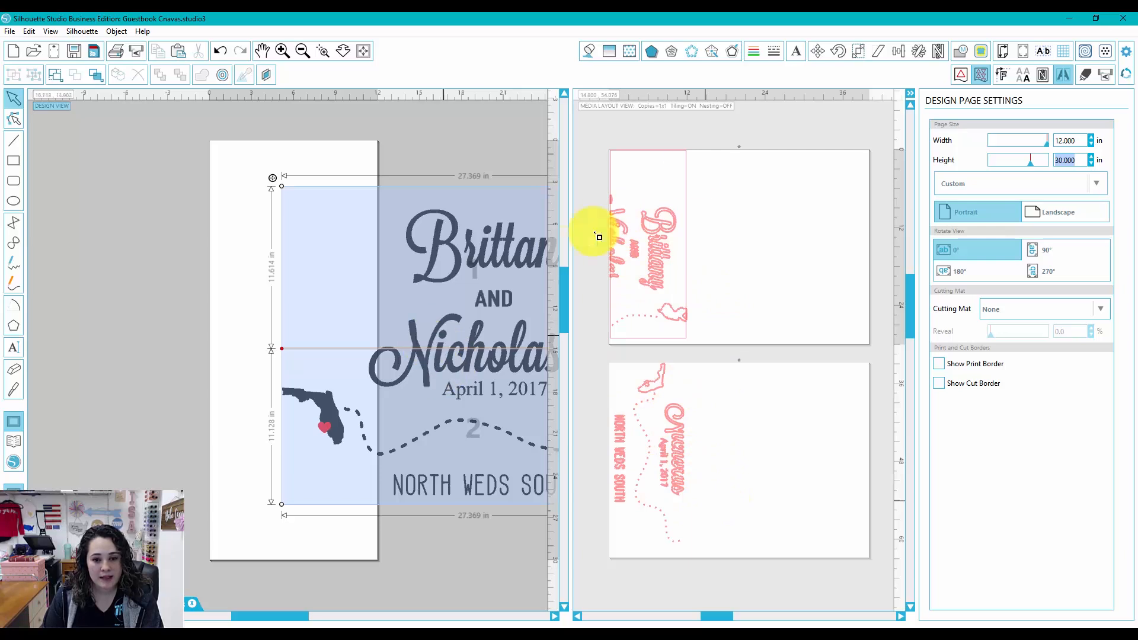
click(965, 77)
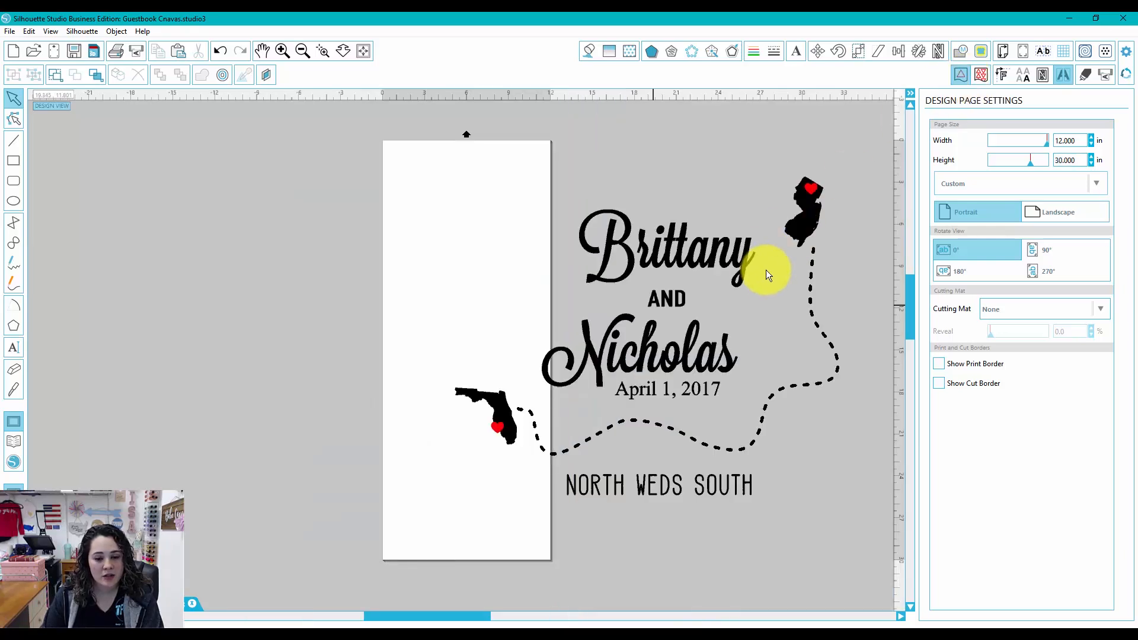
Step: Restore the design page width to 40 in
click(1076, 141)
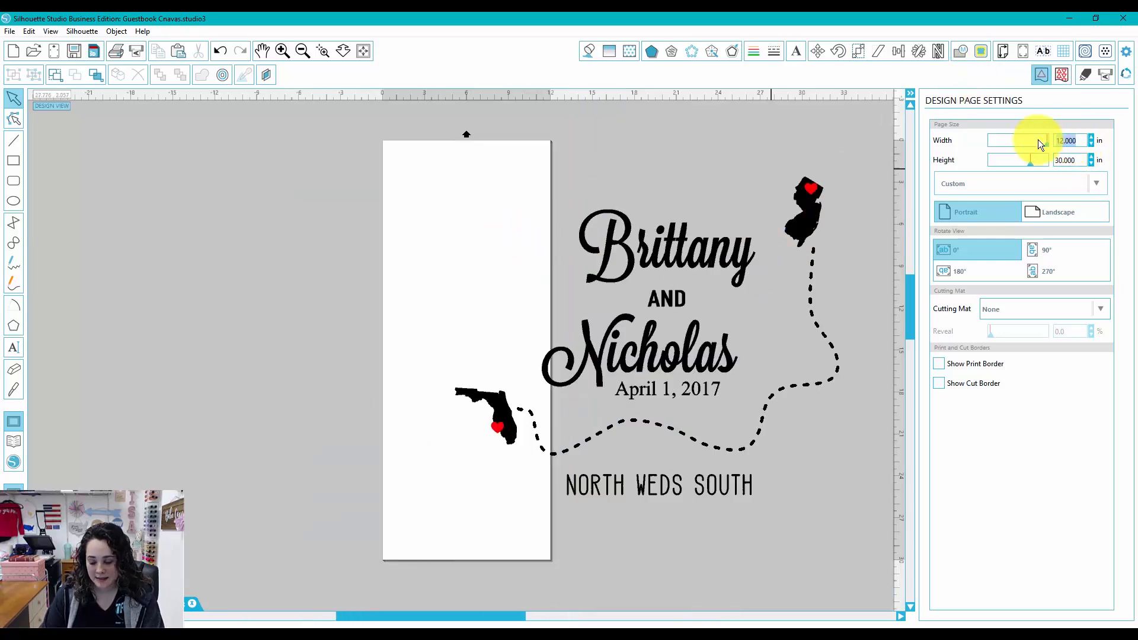
text(40)
key(Return)
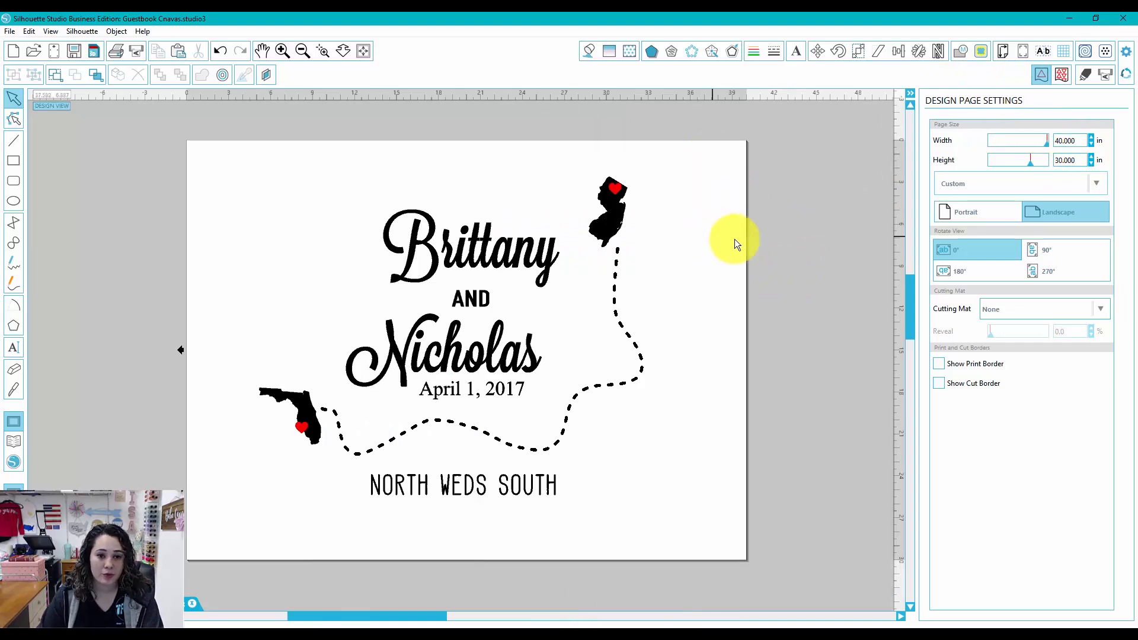
Step: Copy the whole guestbook design and create a new document with a 60 by 12 in page and its cut border shown
drag(197, 161, 679, 530)
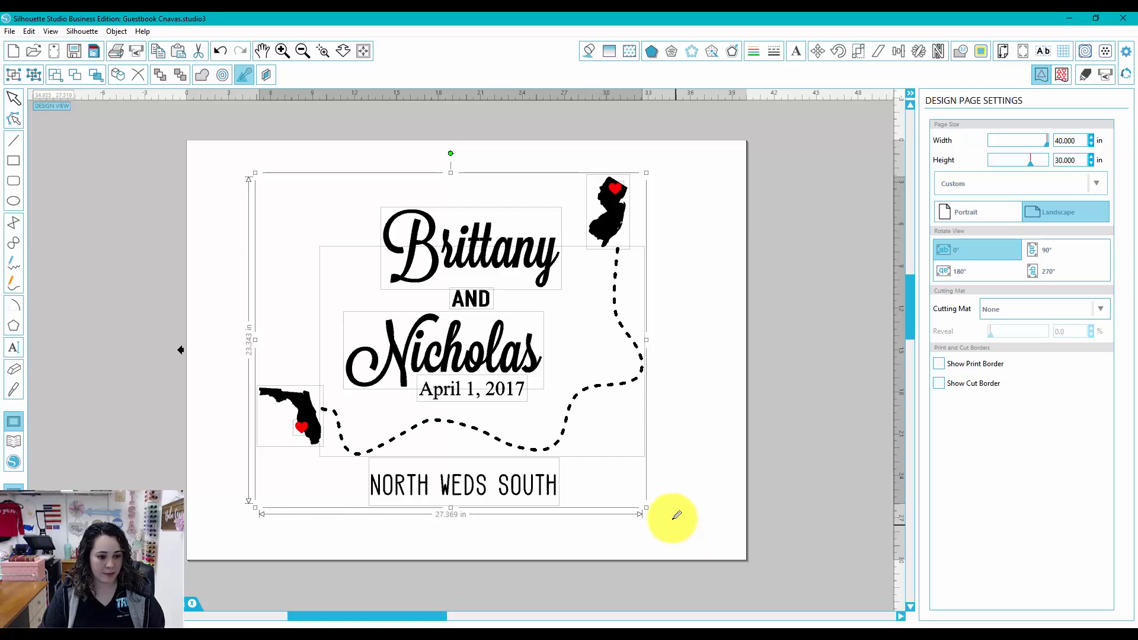
click(22, 56)
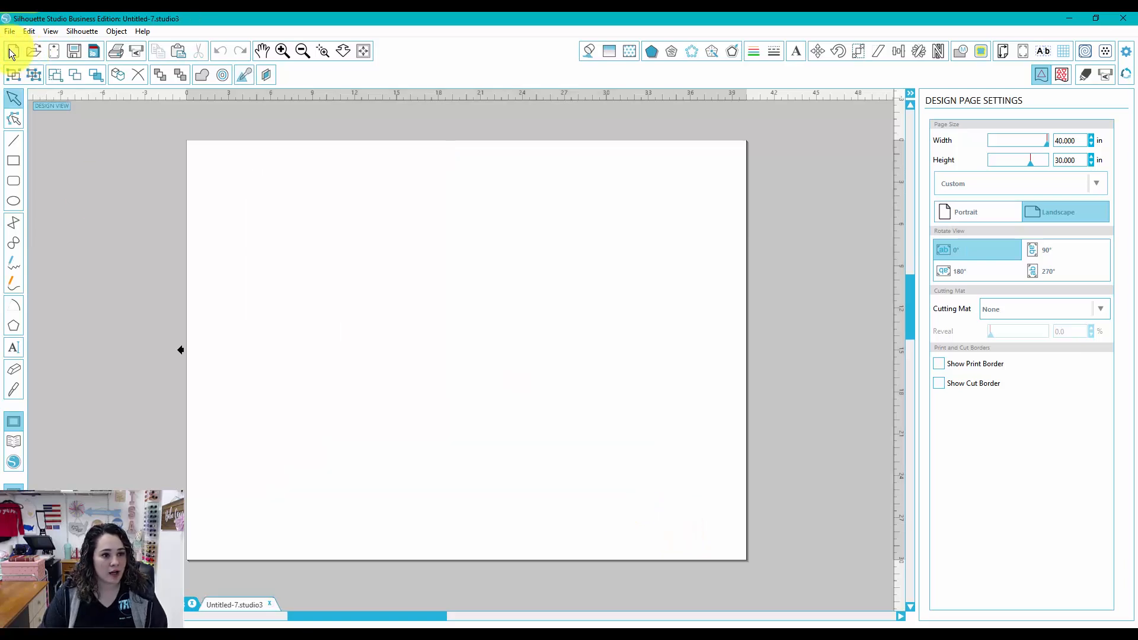
click(1081, 140)
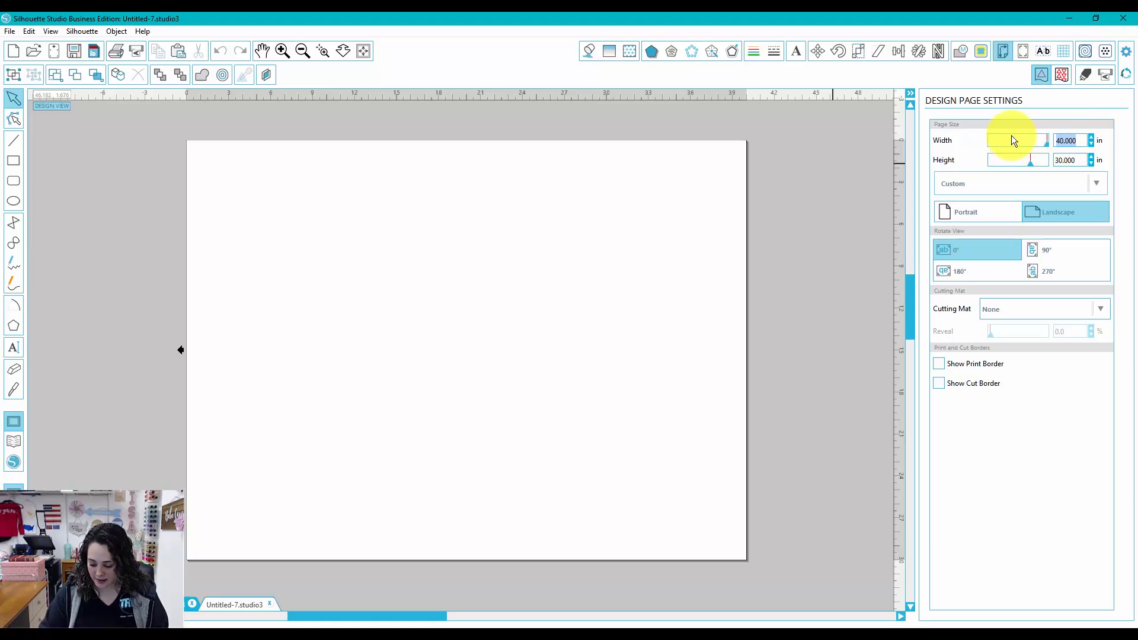
text(60)
key(Tab)
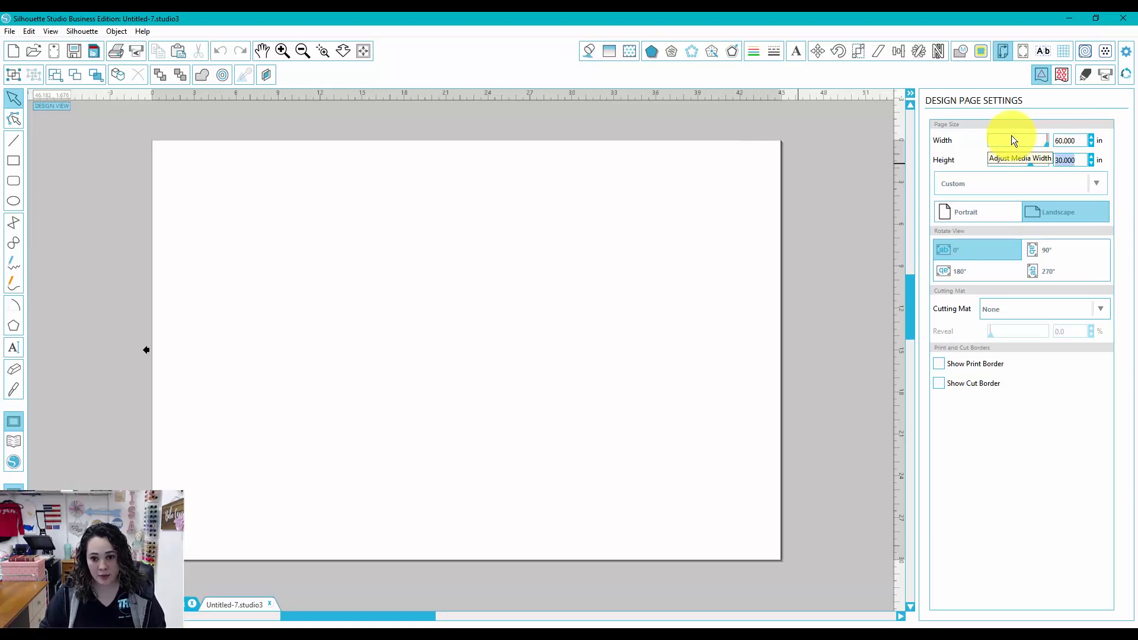
text(12)
key(Tab)
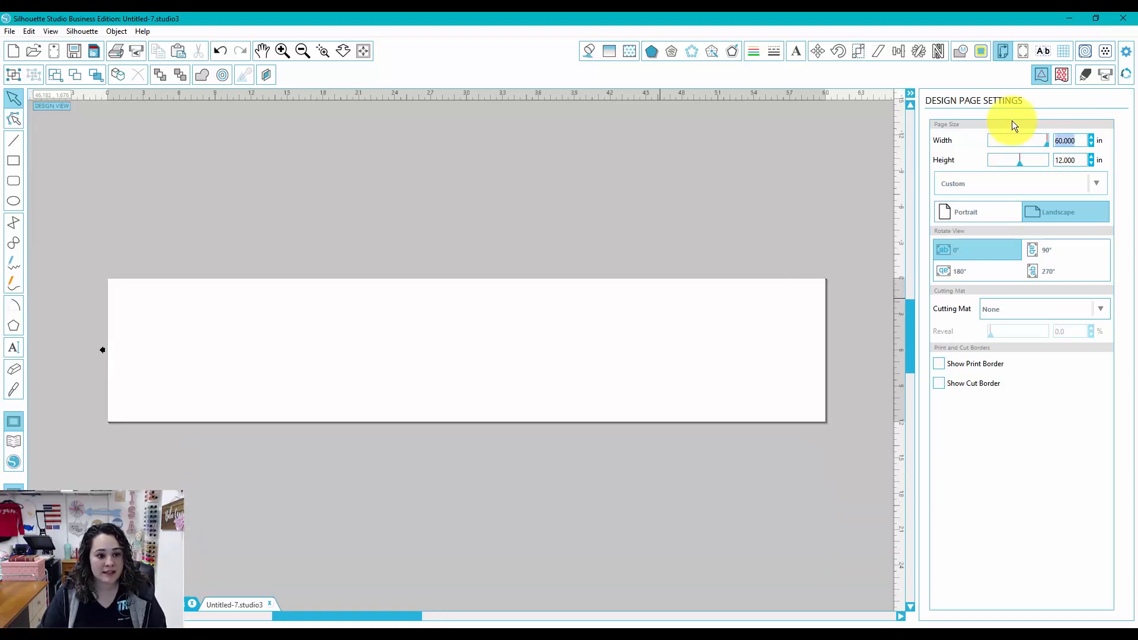
click(563, 326)
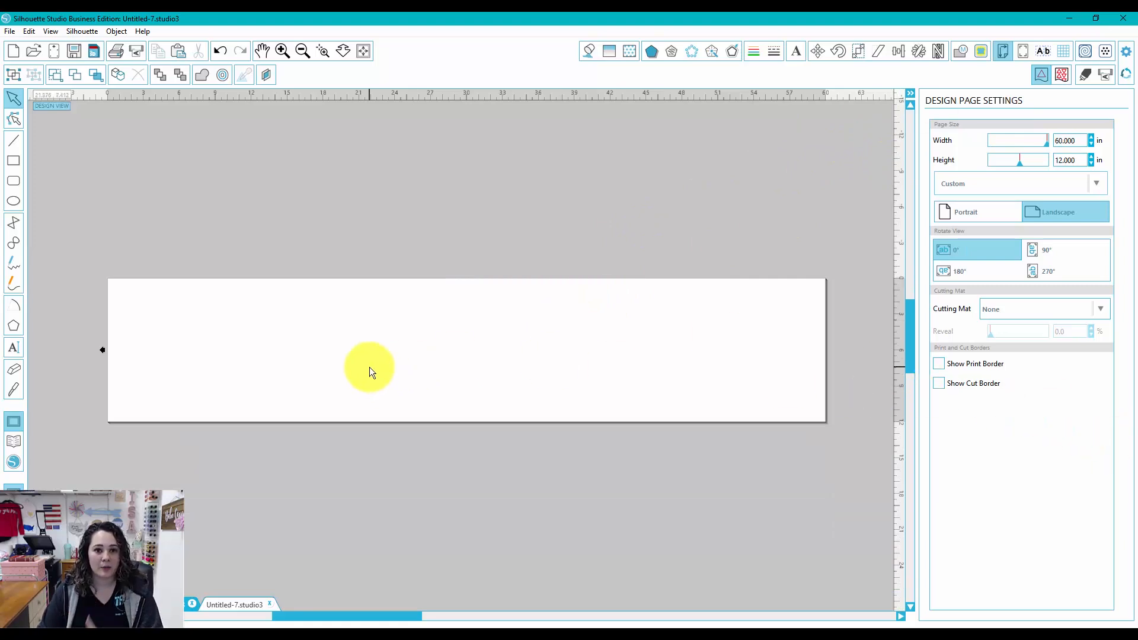
click(939, 384)
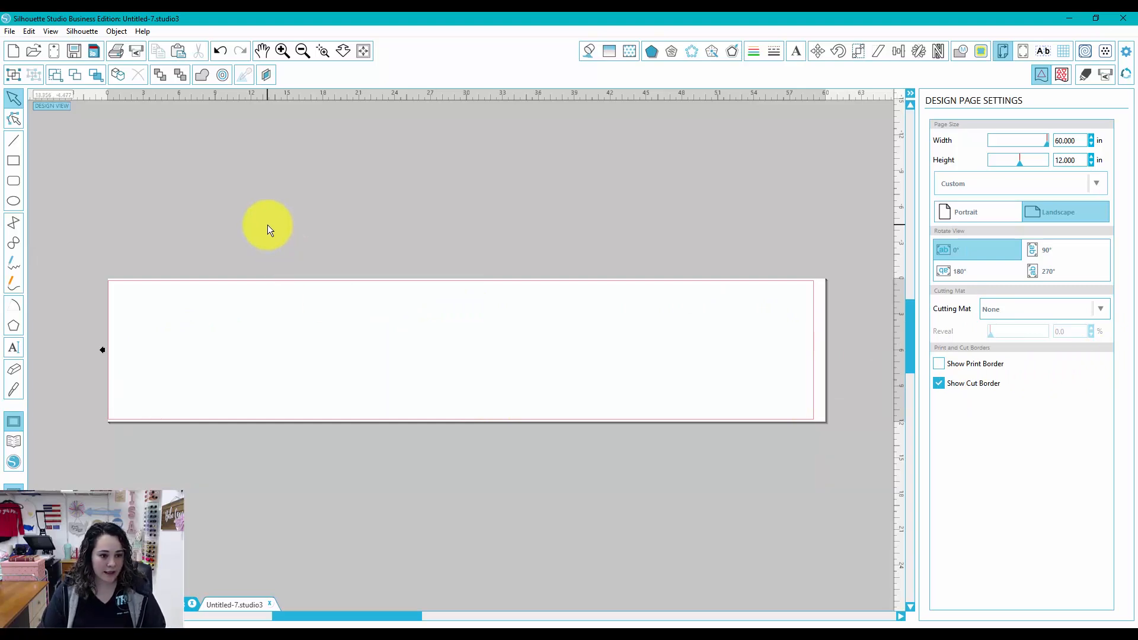
Step: Paste the design and position it so the upper name and AND fit inside the cut border at the page's start
key(ctrl+v)
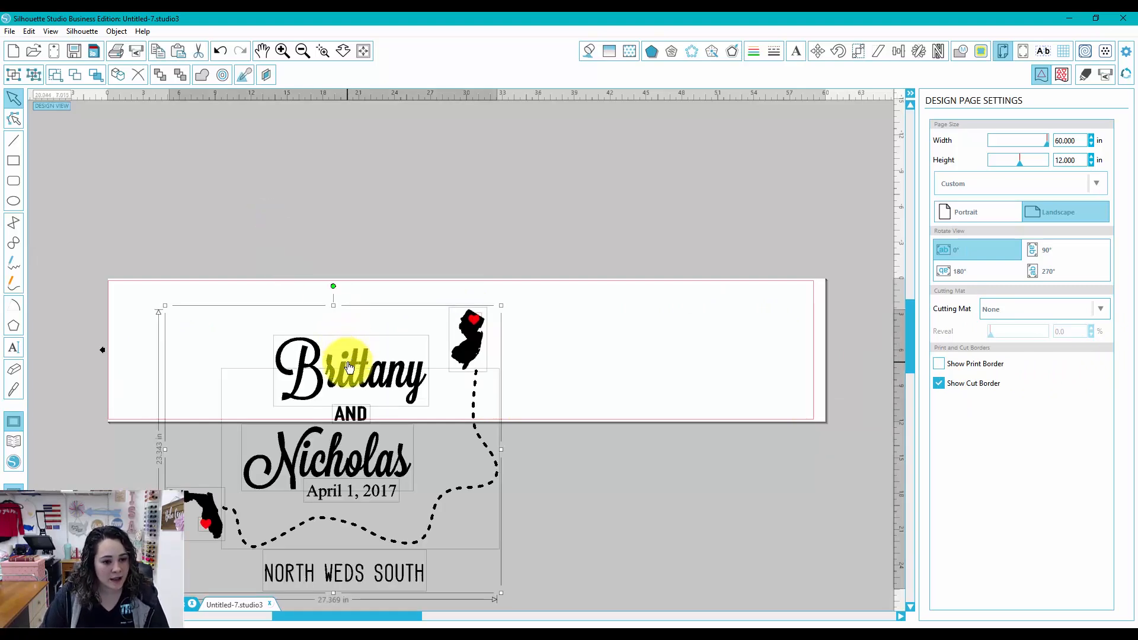
drag(349, 367, 196, 354)
click(325, 50)
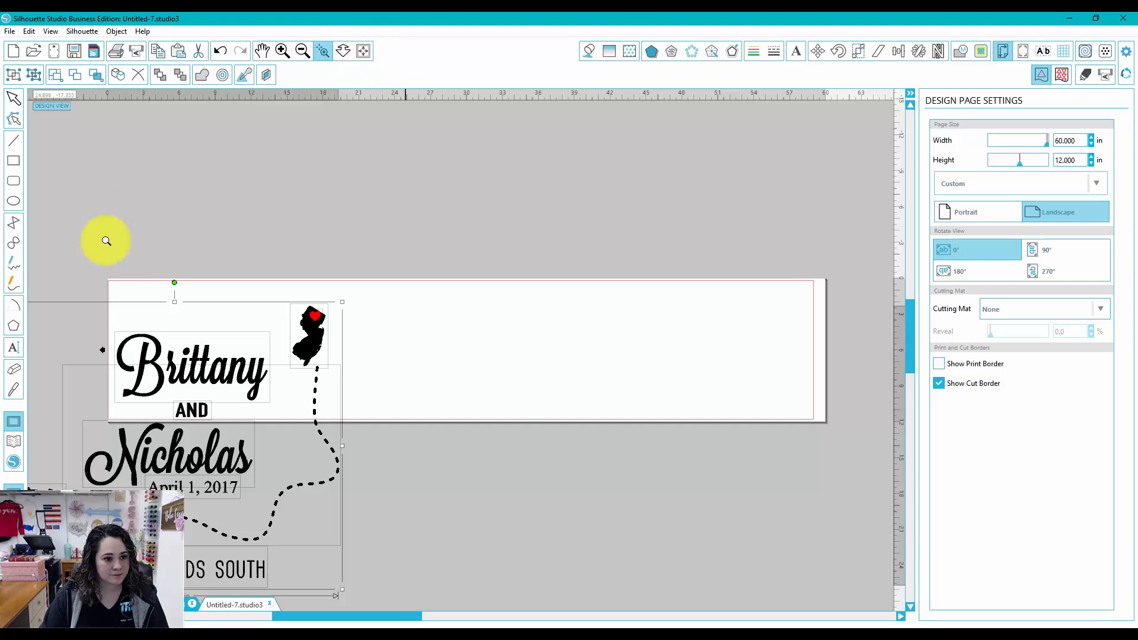
drag(74, 256, 462, 515)
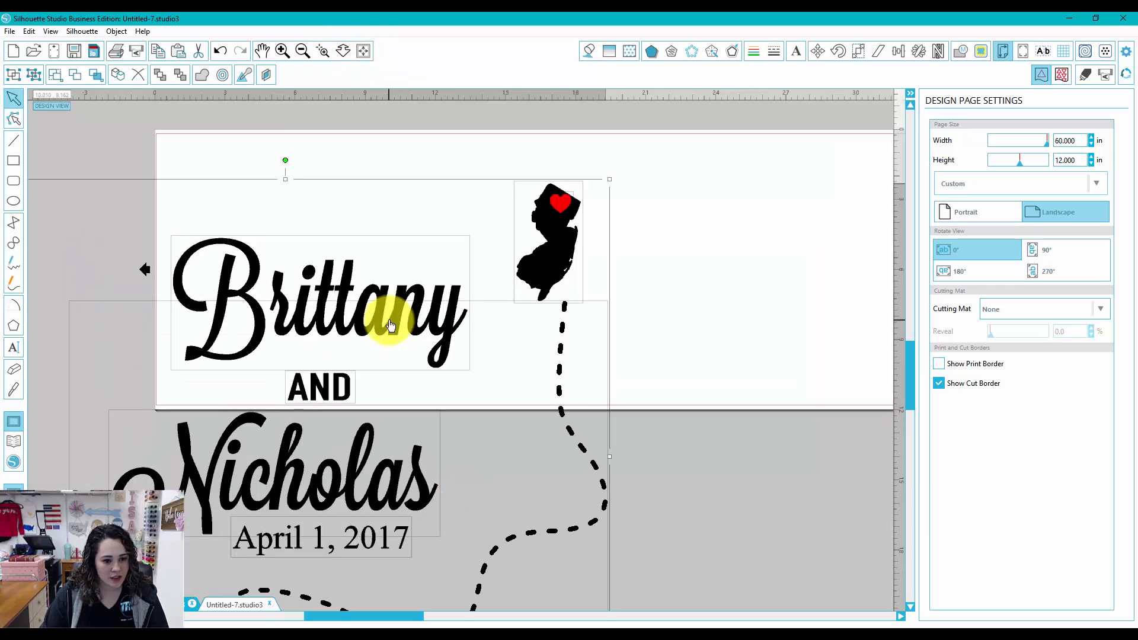
drag(391, 325, 388, 322)
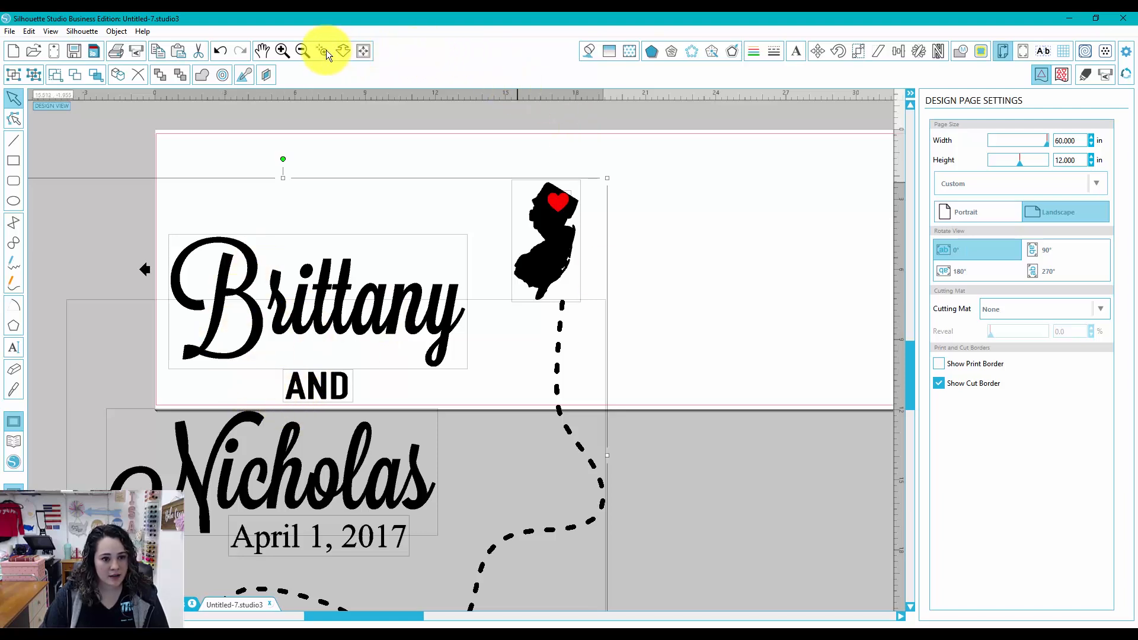
Step: Duplicate the design beside the first and position the copy so its lower name, date, Florida shape and lower dashed path fit inside the cut border
click(303, 50)
click(303, 50)
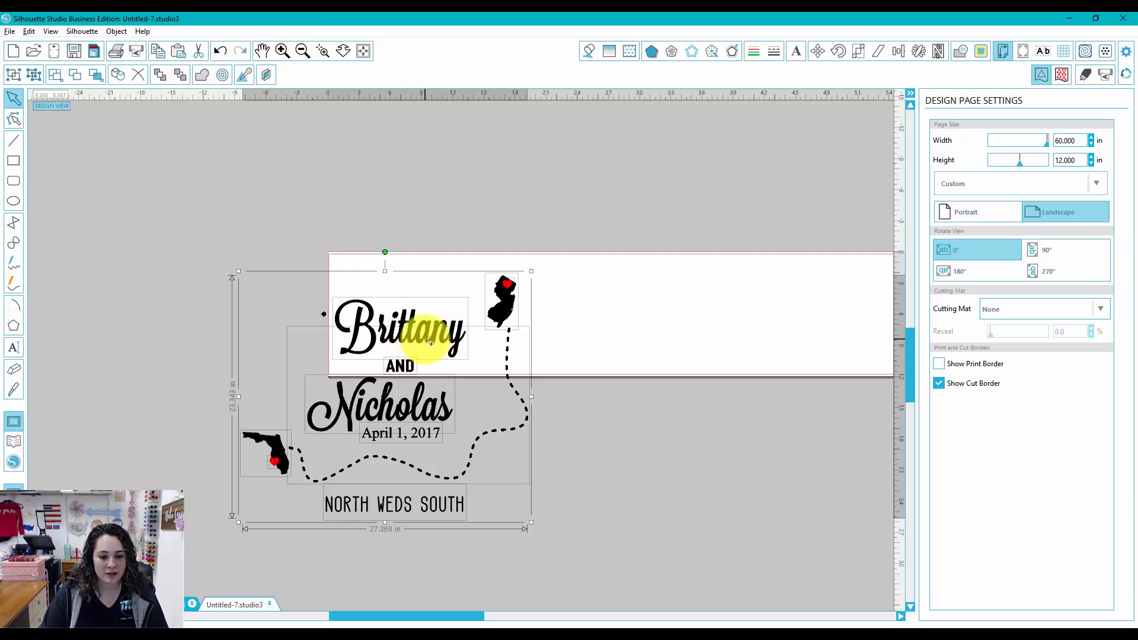
drag(430, 343, 715, 222)
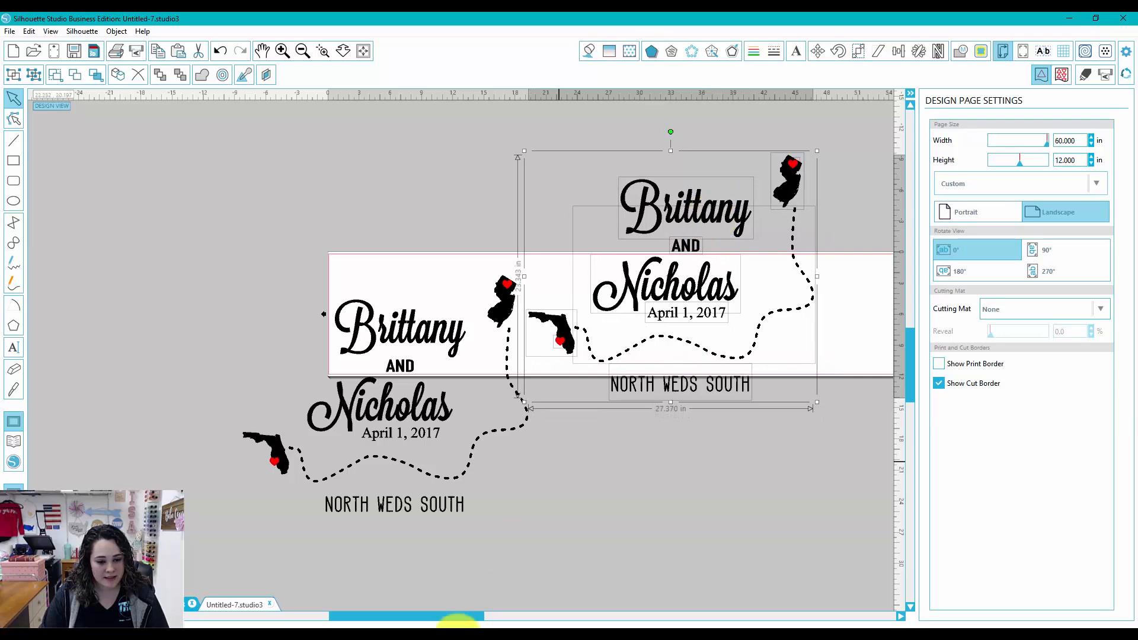
drag(437, 616, 497, 617)
click(426, 182)
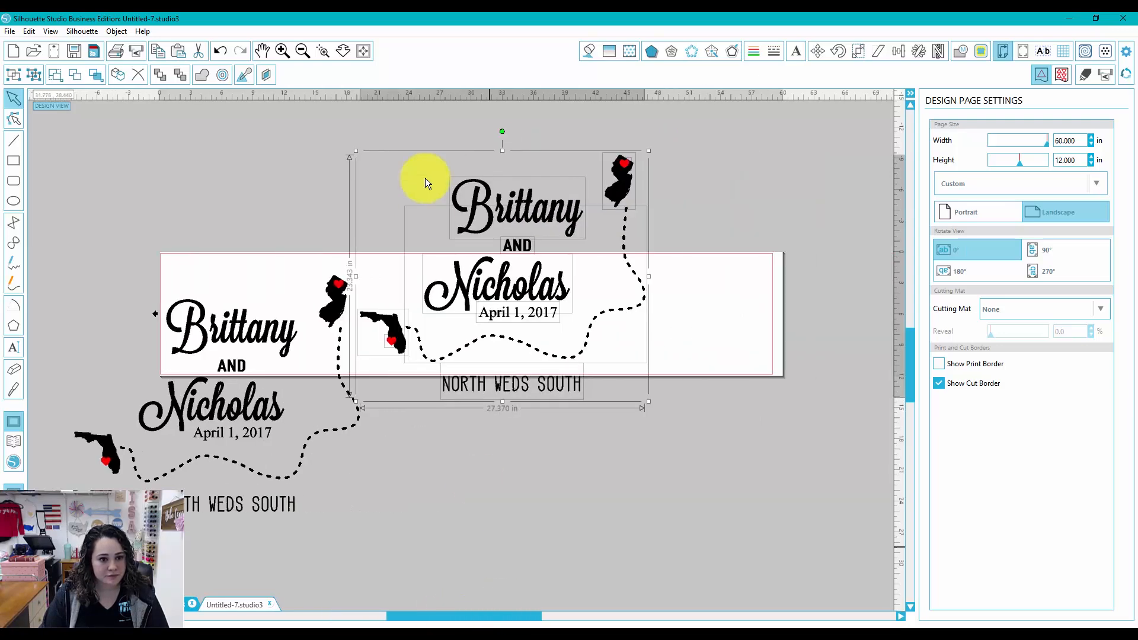
click(323, 50)
drag(387, 243, 601, 460)
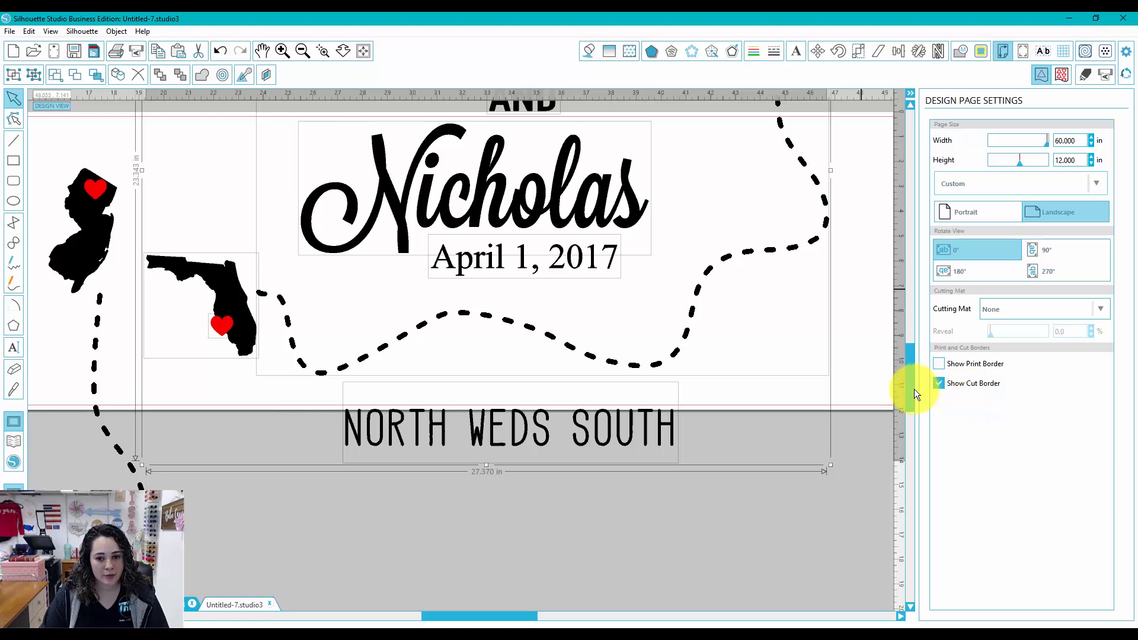
drag(914, 389, 916, 369)
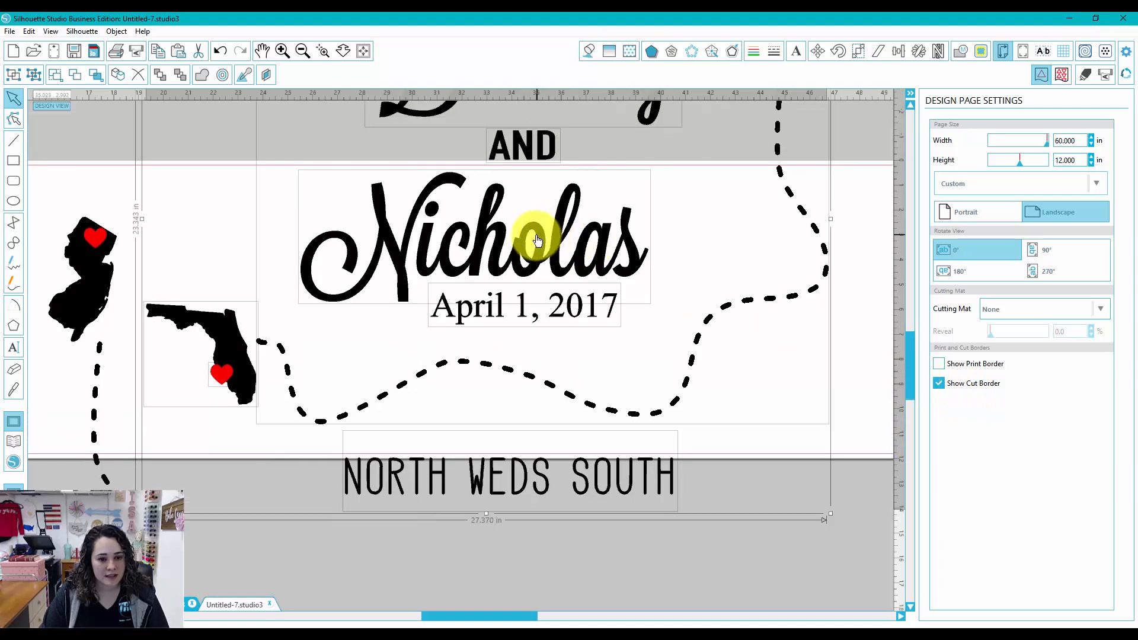
drag(538, 240, 533, 243)
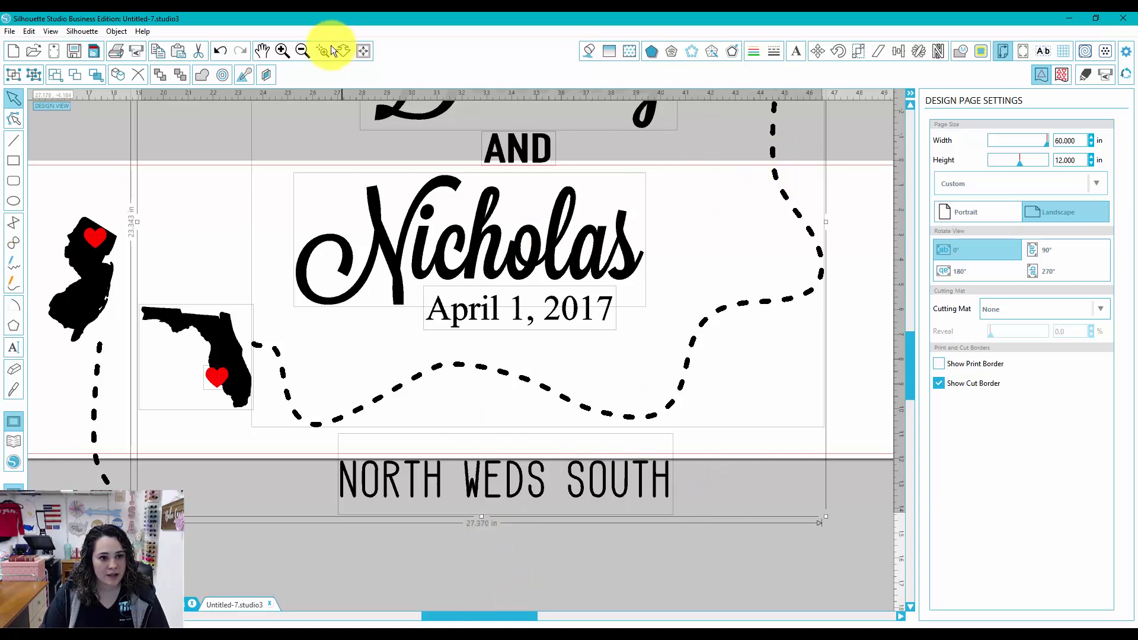
Step: Place a copy of the NORTH WEDS SOUTH text inside the cut border, near the far end of the page
click(304, 50)
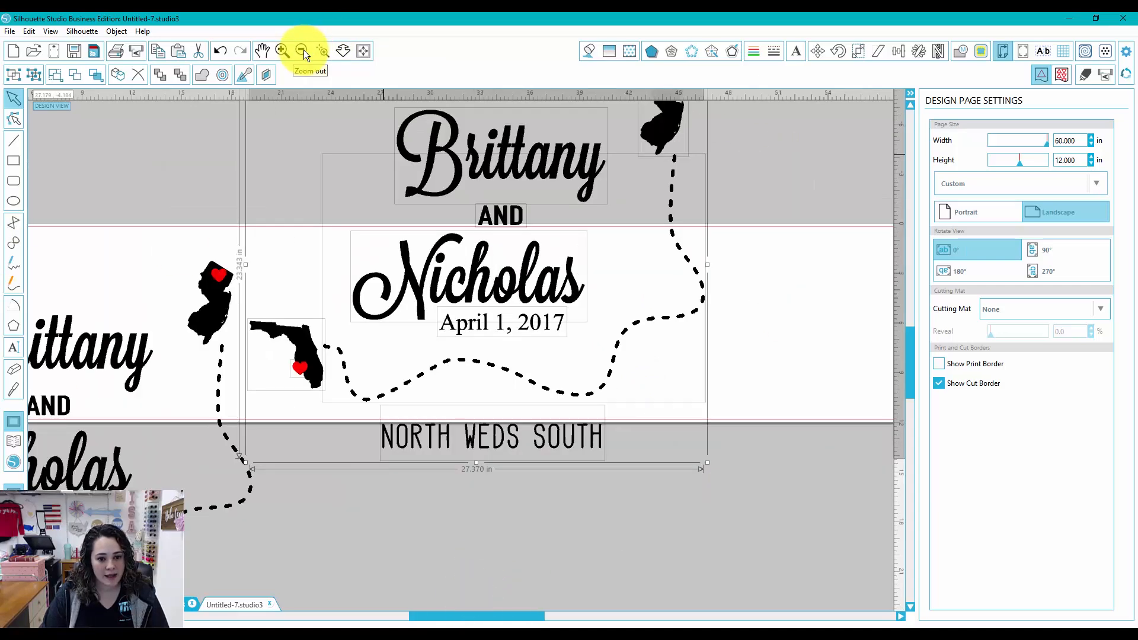
drag(486, 615, 572, 615)
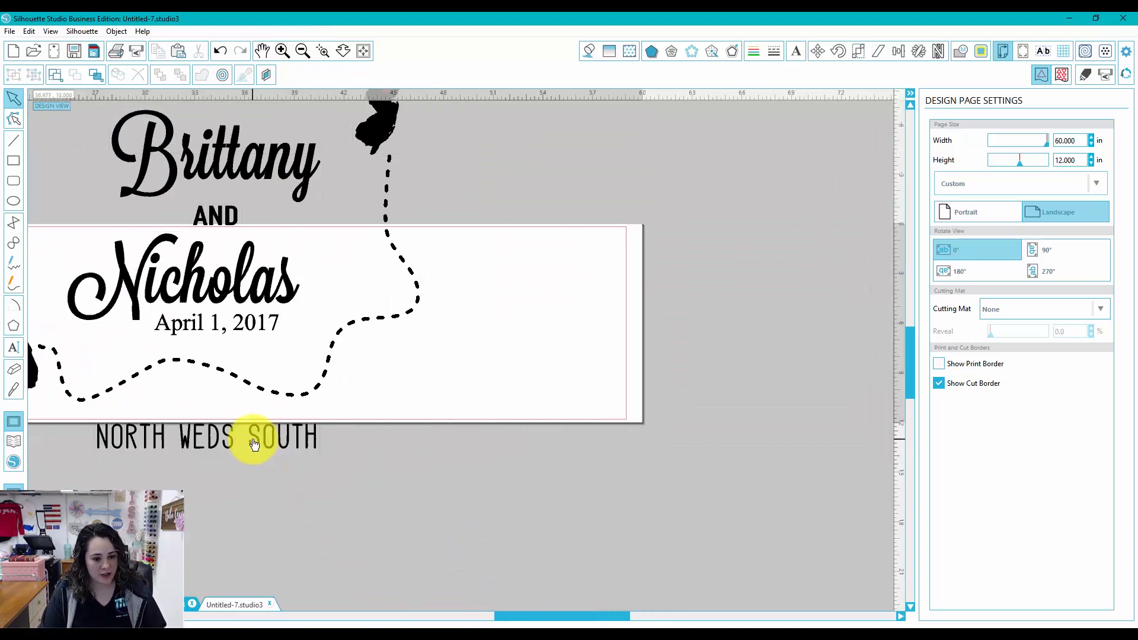
drag(254, 444, 541, 381)
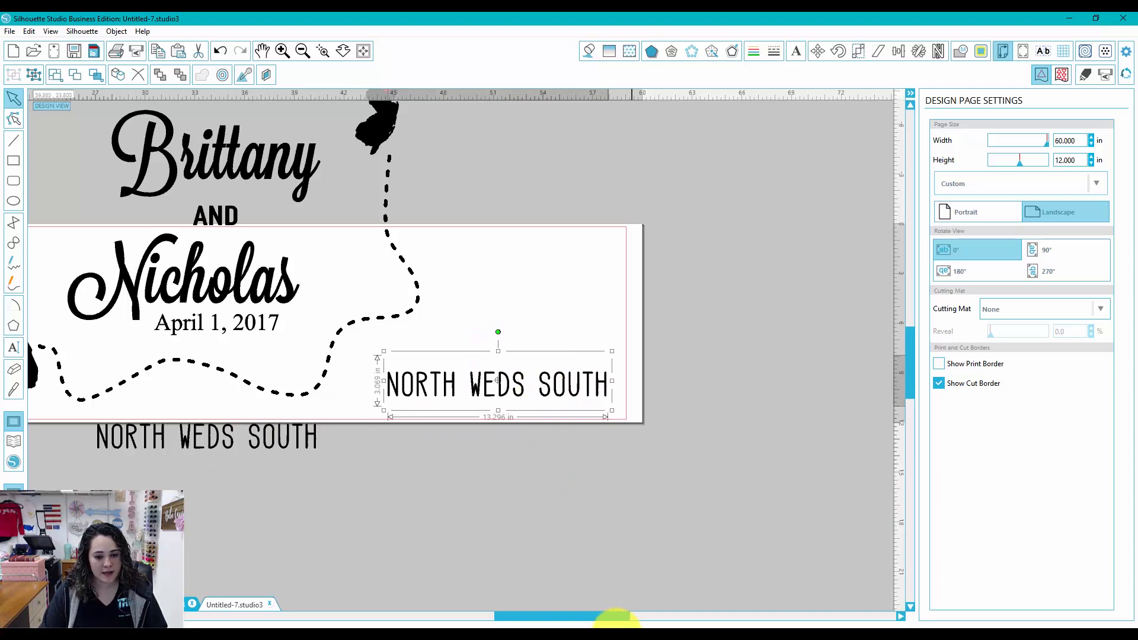
Step: Move the red hearts off the New Jersey and Florida shapes on the page into the empty area above it
drag(616, 618, 520, 618)
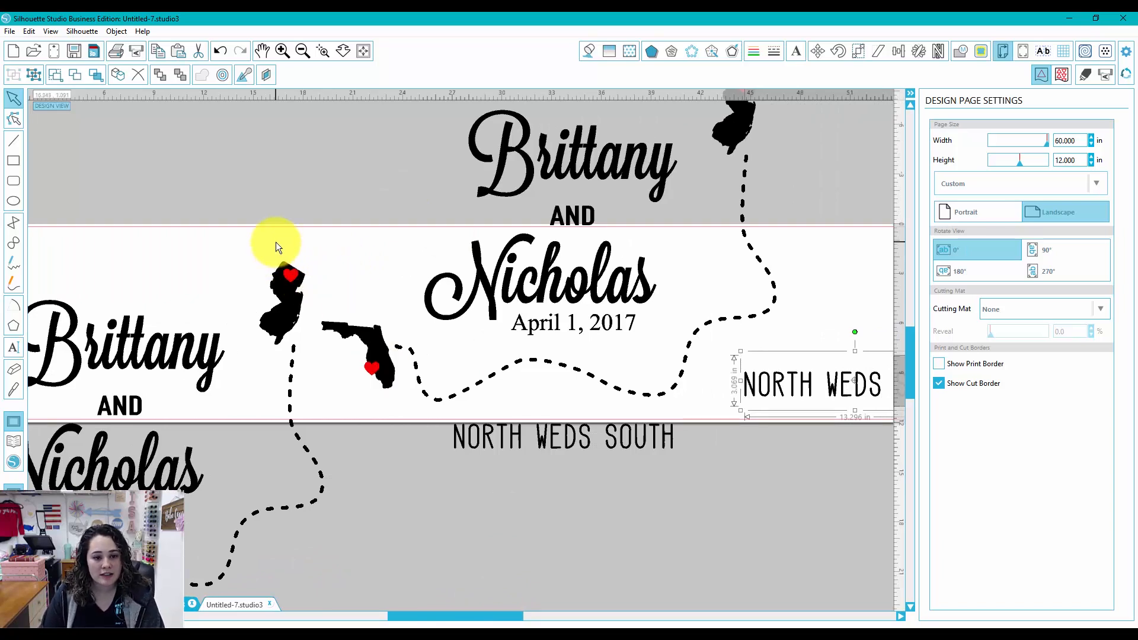
drag(293, 277, 312, 164)
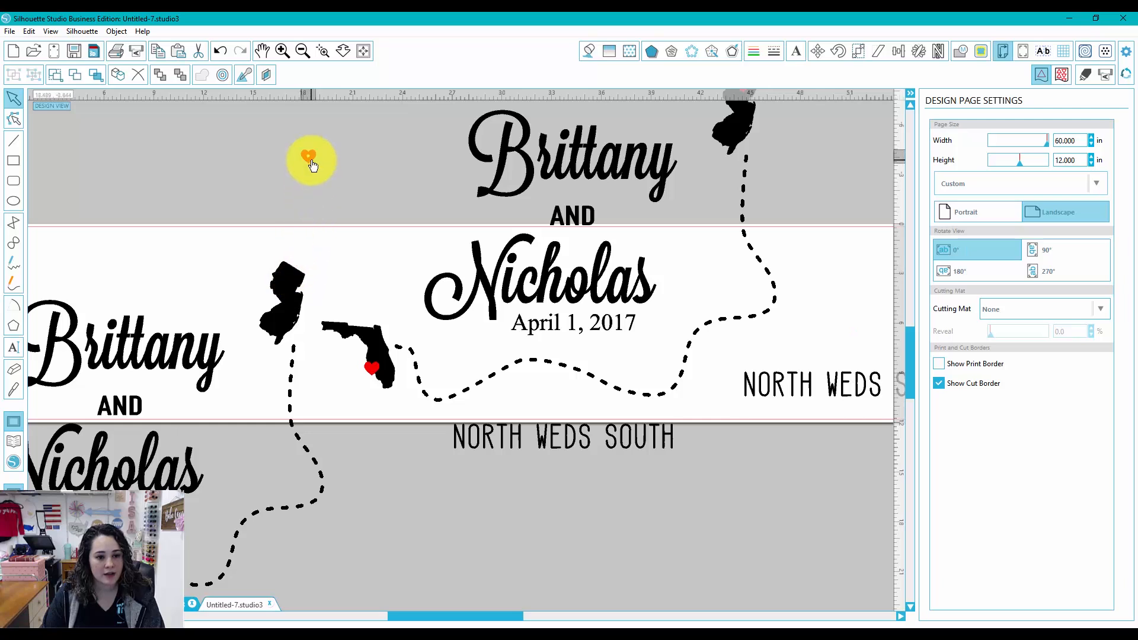
drag(372, 368, 352, 194)
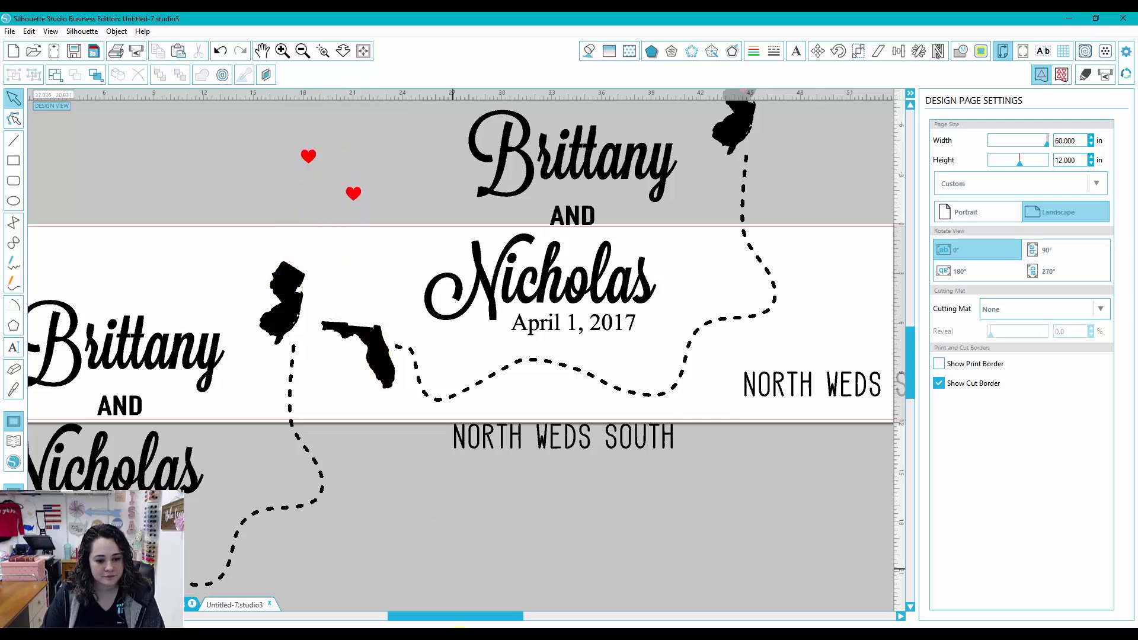
Step: Set the cut style to Cut with the FDC material and show the material's blade, speed and thickness settings
drag(454, 616, 508, 617)
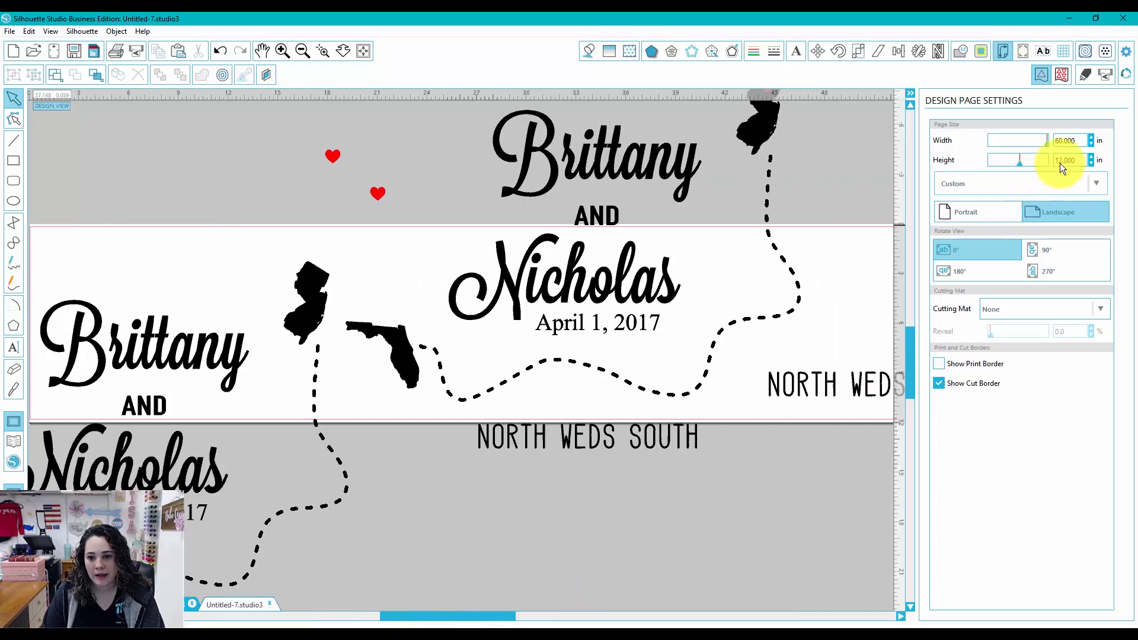
click(1085, 75)
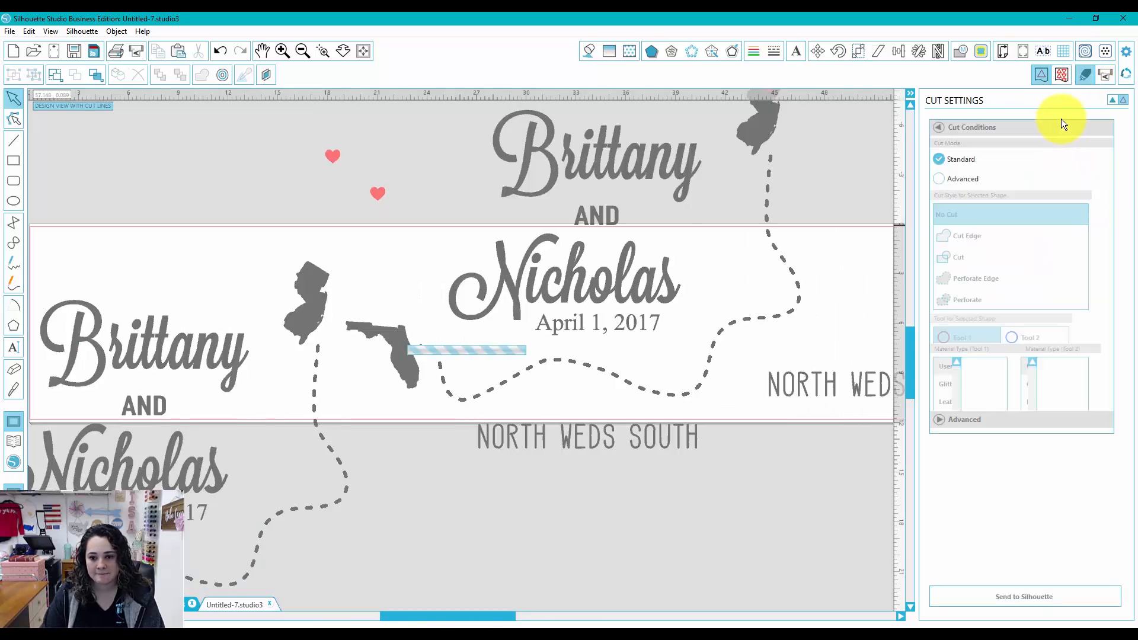
click(952, 258)
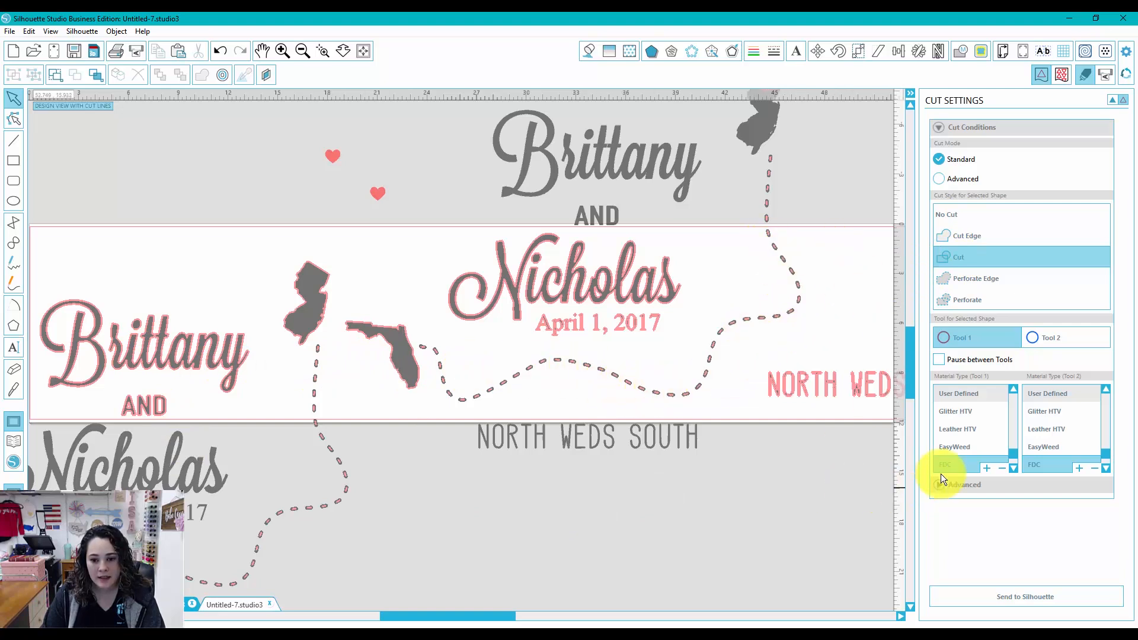
click(955, 468)
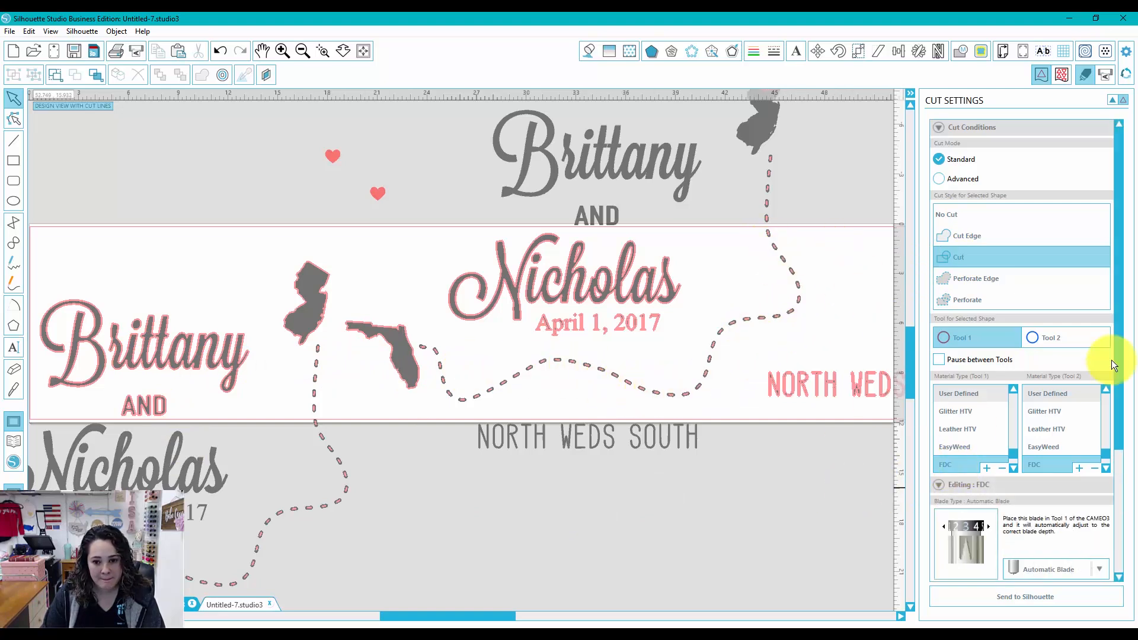
drag(1118, 356, 1134, 486)
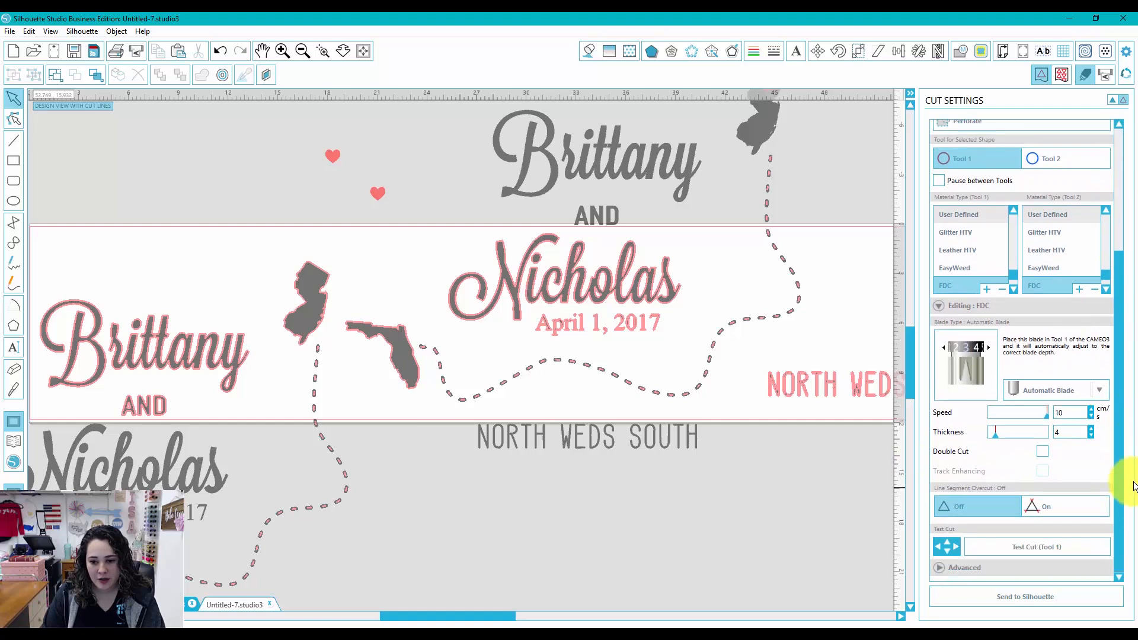